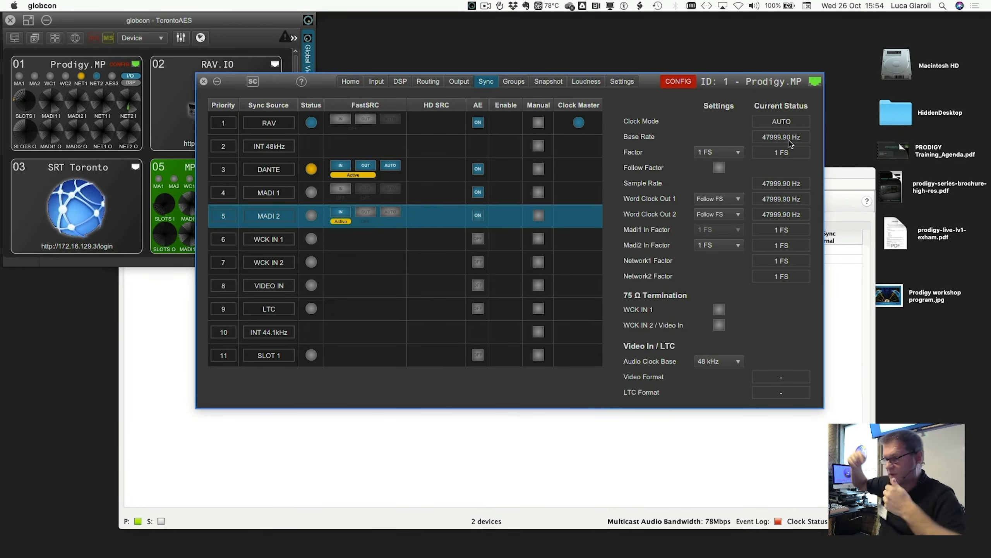
# - Enable the Follow Factor option in the Prodigy.MP sync settings and disable it again
pyautogui.click(720, 169)
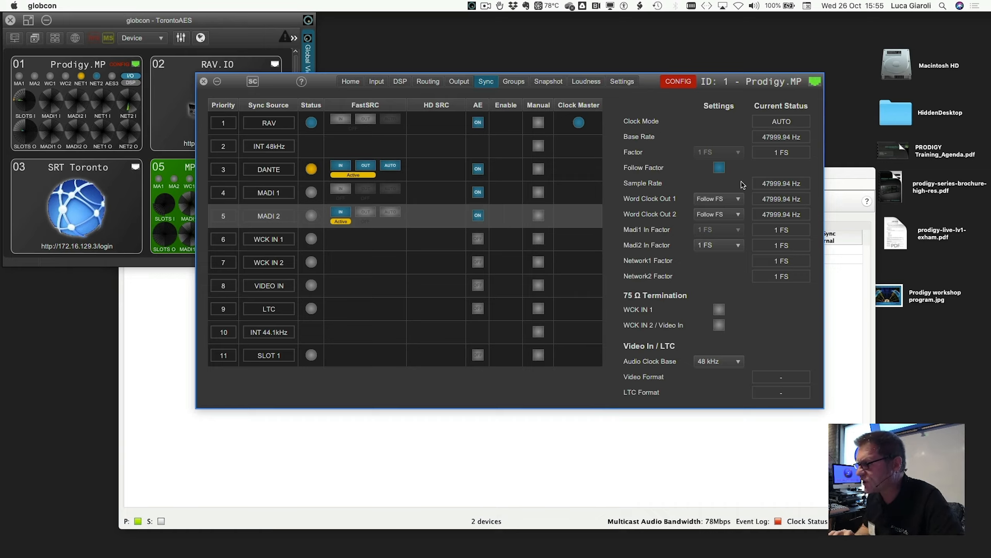
pyautogui.click(721, 169)
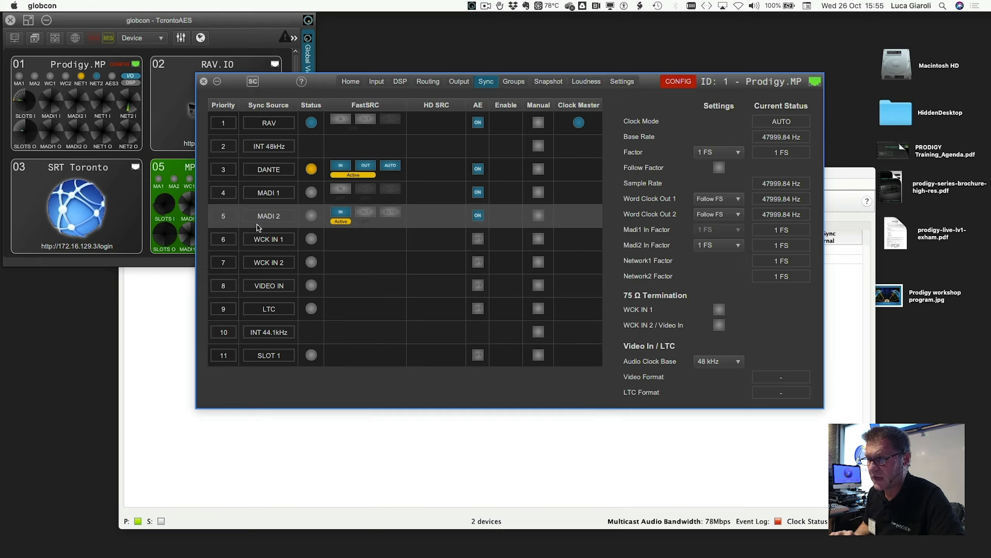
# - Move WCK IN 1 up to priority 2 in the sync source list and set Word Clock Out 1 to Always 1 FS
pyautogui.moveTo(256, 244); pyautogui.dragTo(264, 146)
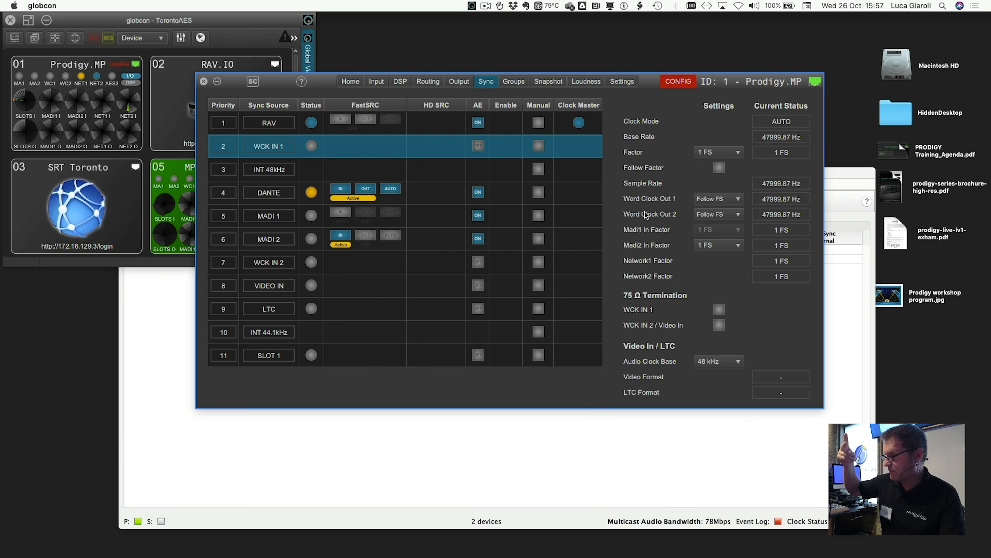
pyautogui.click(725, 205)
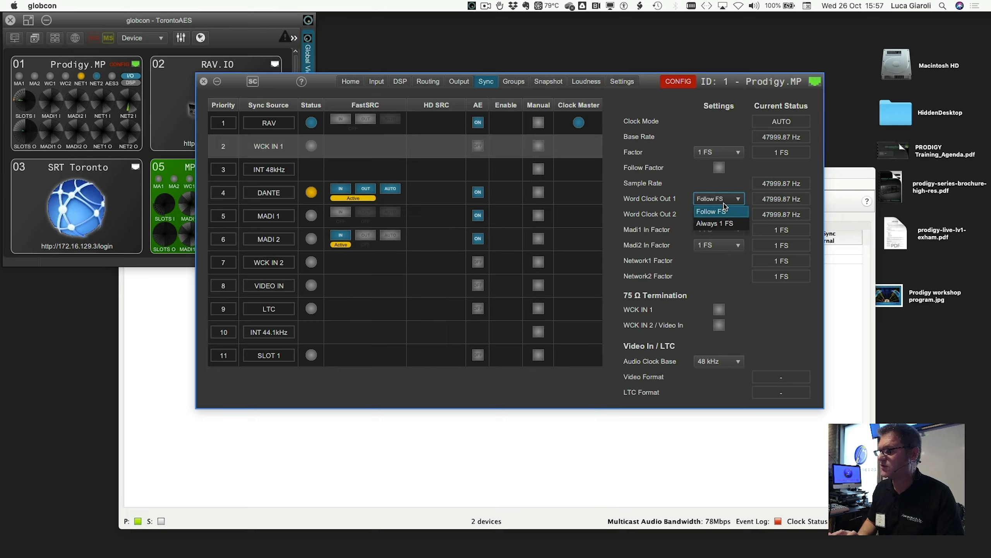
pyautogui.click(723, 224)
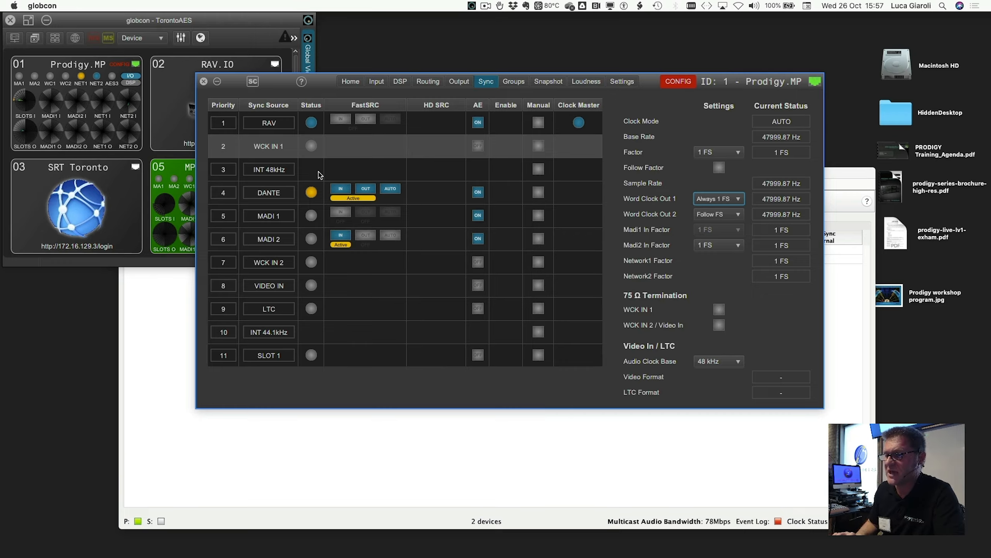
# - Manually select INT 48kHz as clock master and enable FastSRC in and out on the RAV source
pyautogui.click(537, 169)
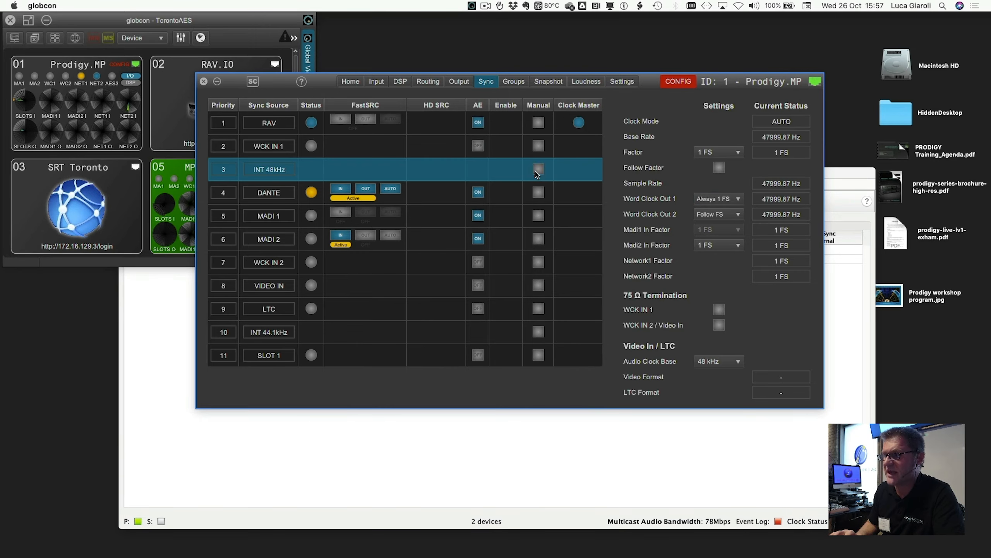
pyautogui.click(336, 122)
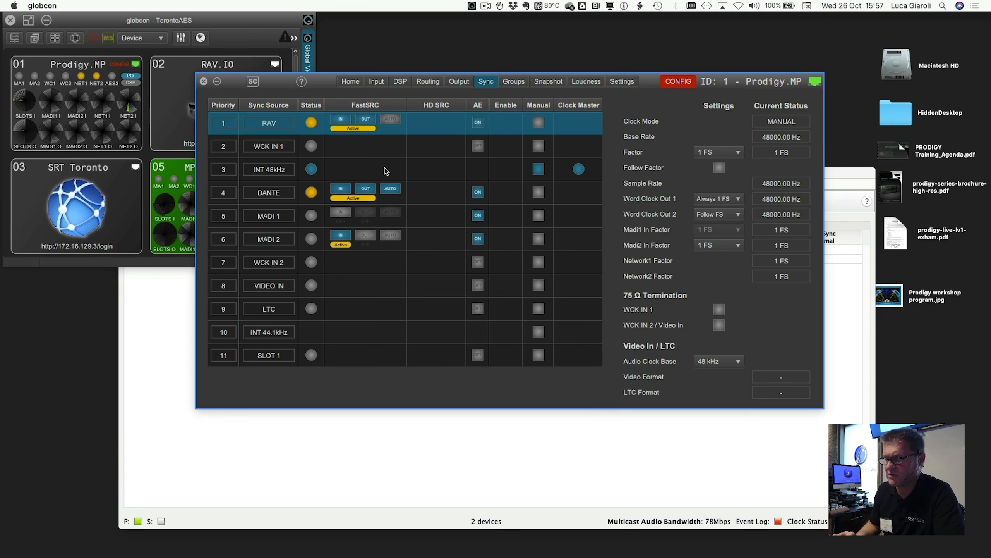
# - Set the clock Factor to 2 FS and afresh to 4 FS, acknowledging the clock range notice each time
pyautogui.click(713, 151)
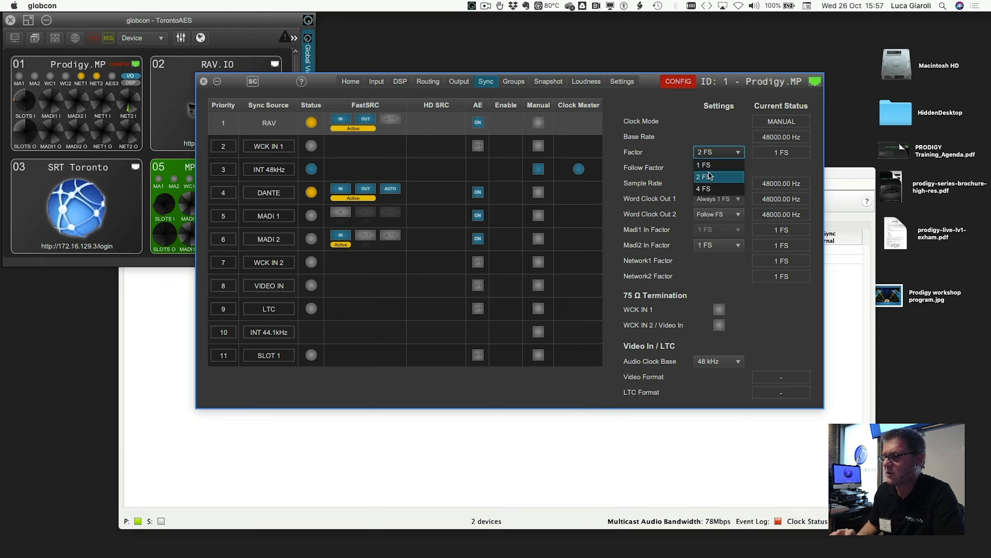
pyautogui.click(706, 176)
pyautogui.click(589, 335)
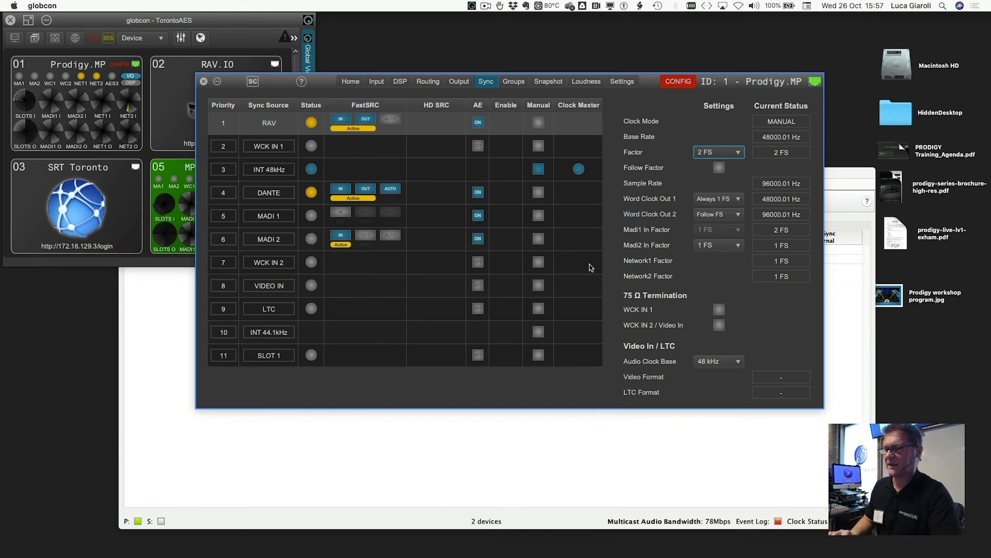
pyautogui.click(719, 152)
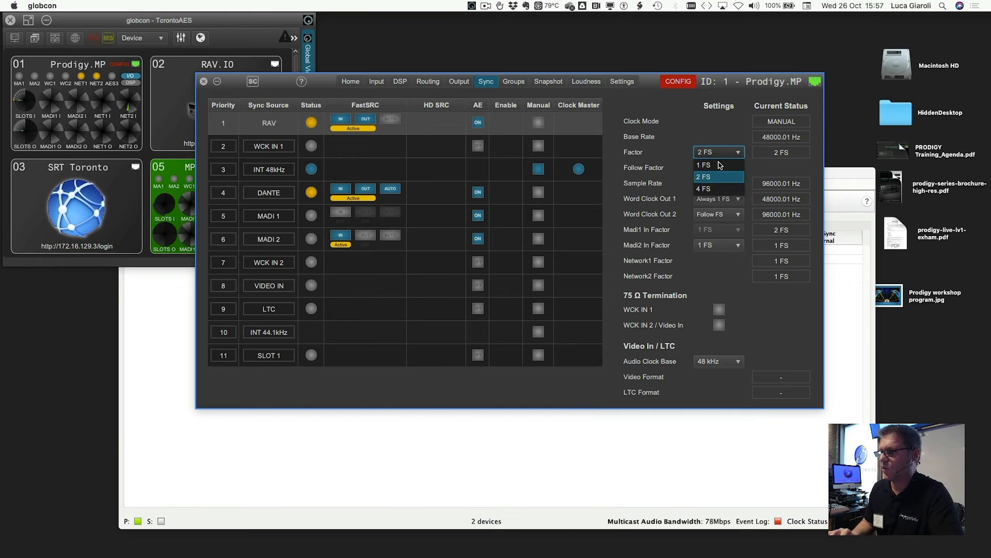
pyautogui.click(713, 189)
pyautogui.click(585, 338)
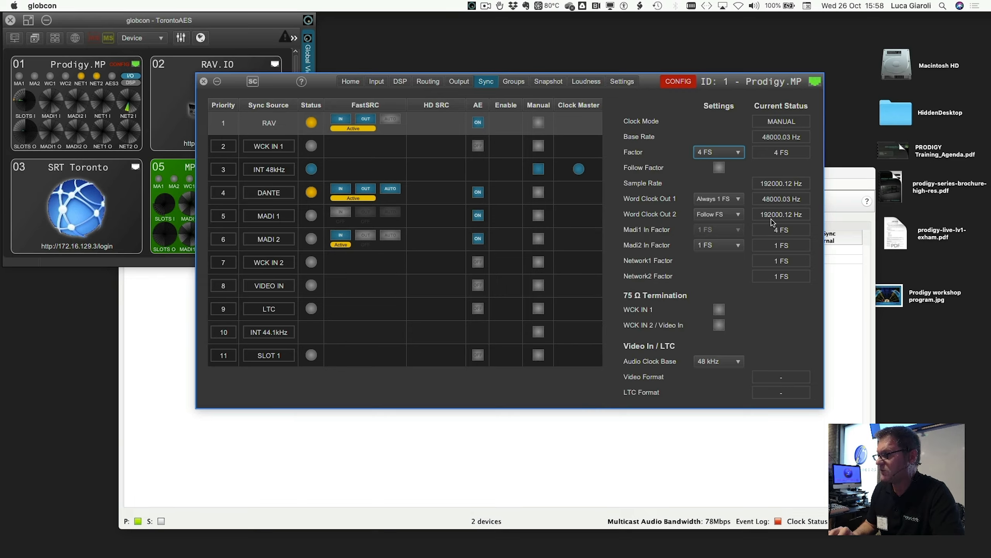
# - Set Word Clock Out 2 to Always 1 FS and return it to Follow FS
pyautogui.click(723, 216)
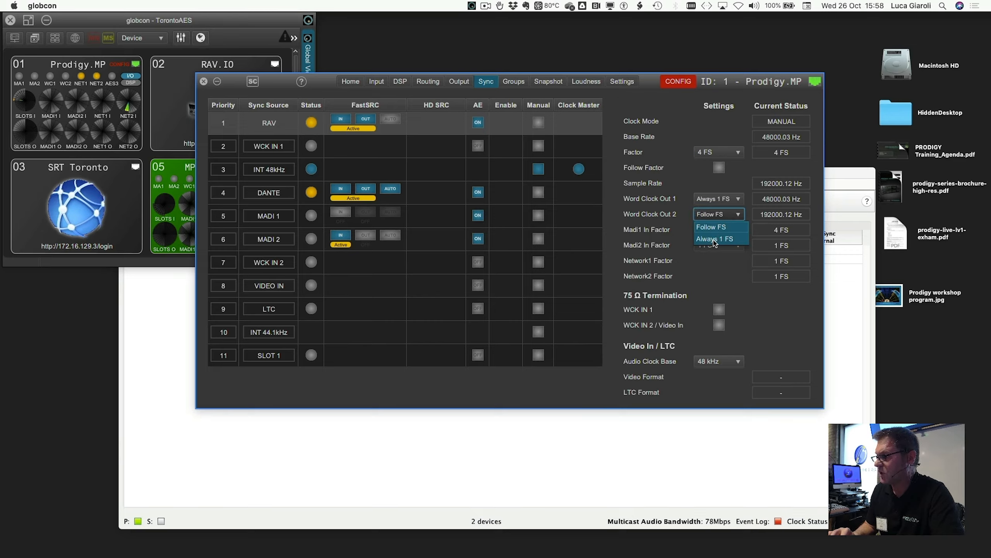
pyautogui.click(713, 239)
pyautogui.click(714, 217)
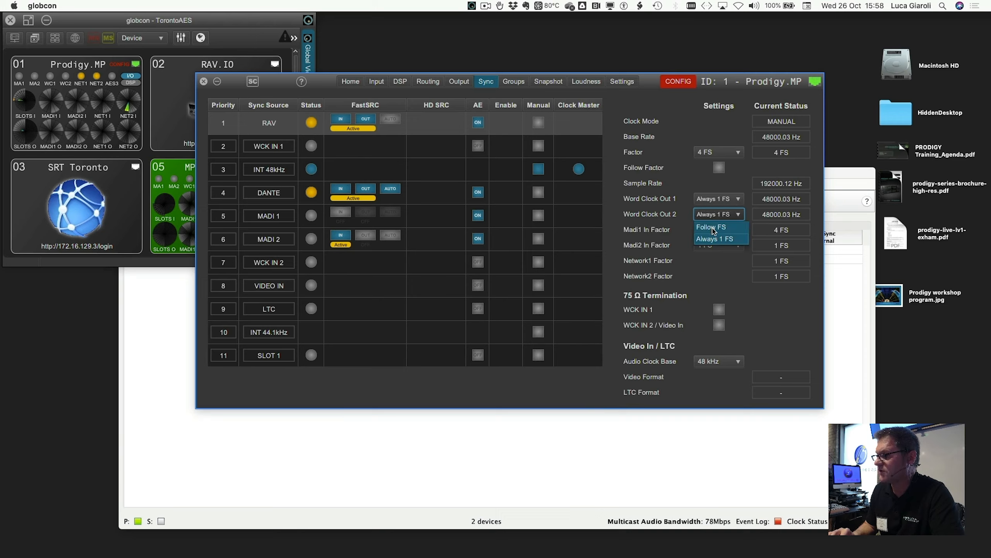
pyautogui.click(713, 231)
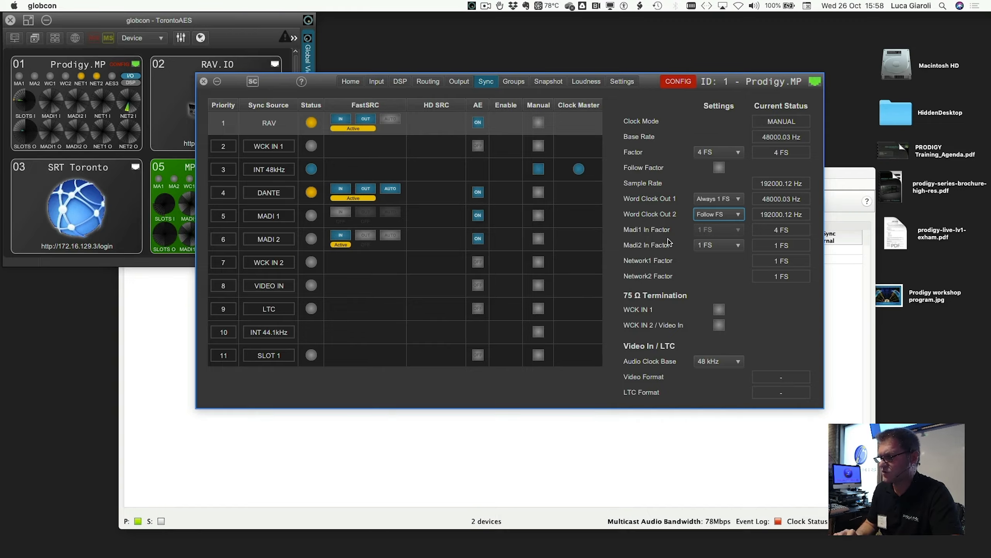
# - Leave Word Clock Out 2 on Follow FS and set Word Clock Out 1 to Follow FS as well
pyautogui.click(702, 218)
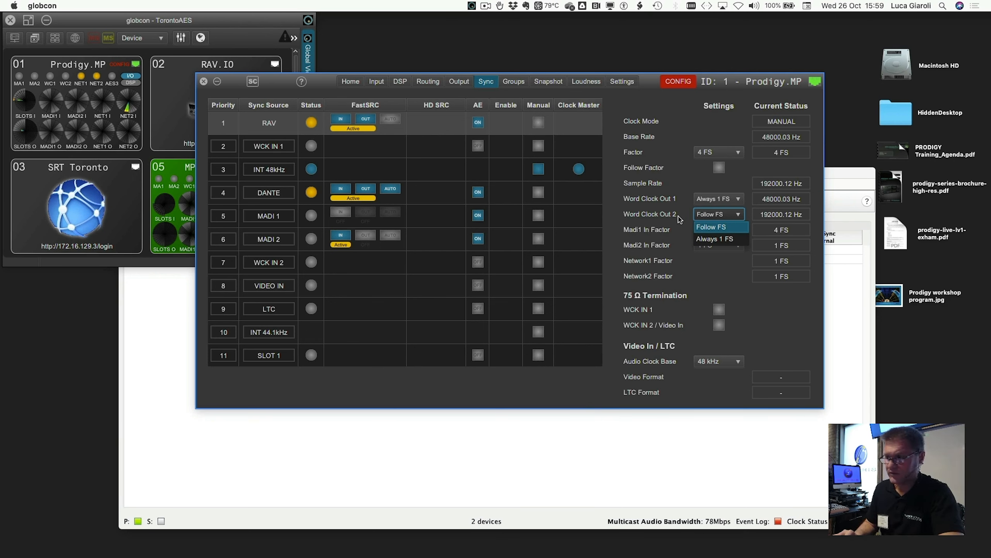
pyautogui.click(704, 215)
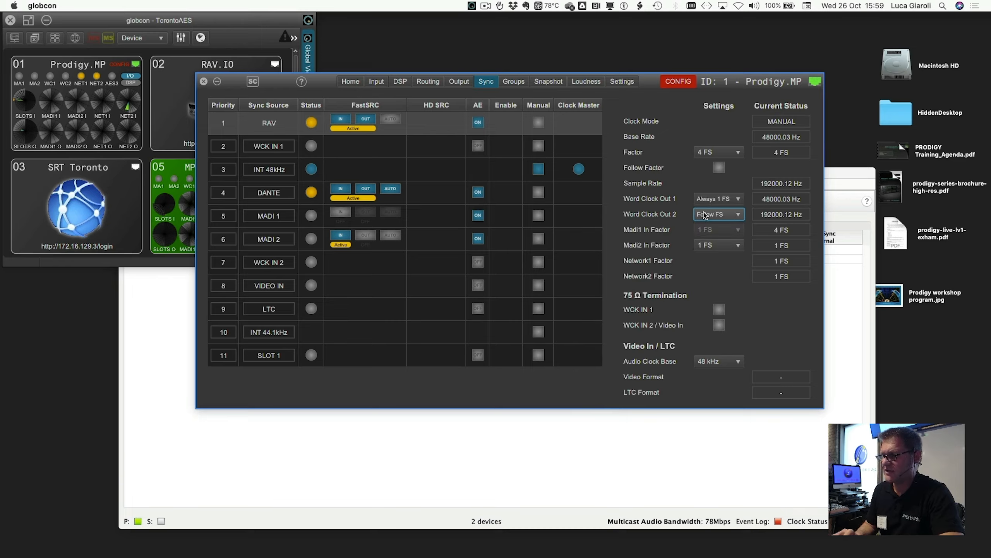
pyautogui.click(705, 199)
pyautogui.click(705, 211)
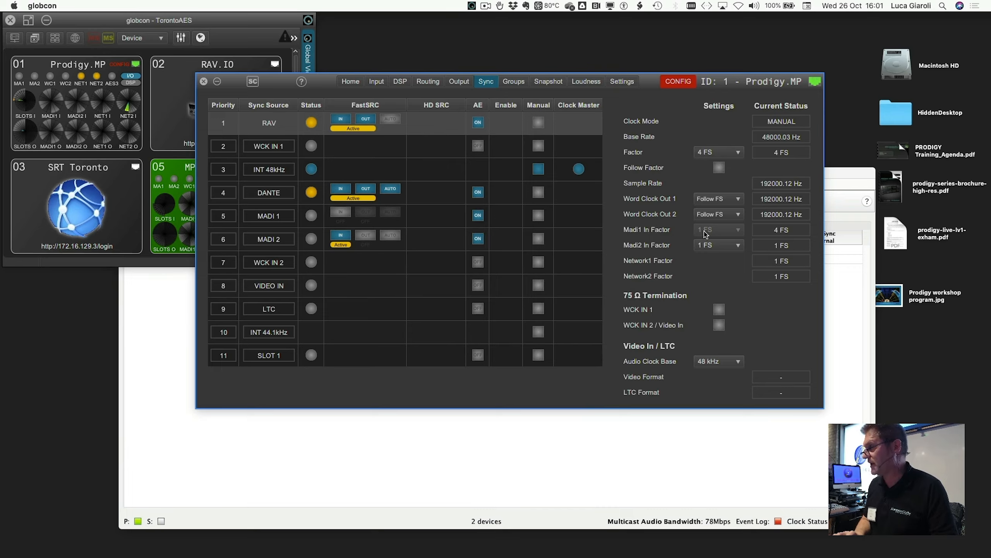
# - Set the Madi2 In Factor to 2 FS and return it to 1 FS
pyautogui.click(710, 248)
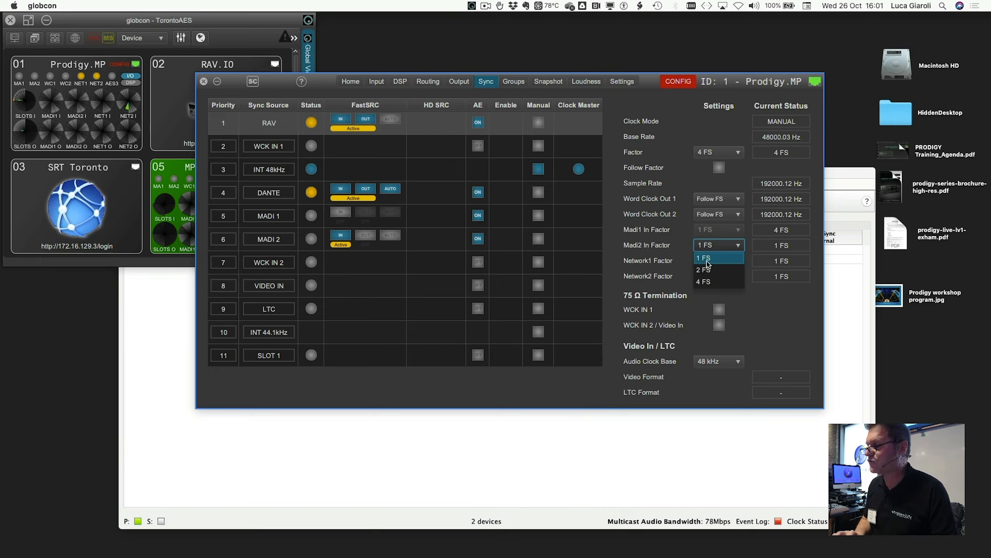
pyautogui.click(706, 269)
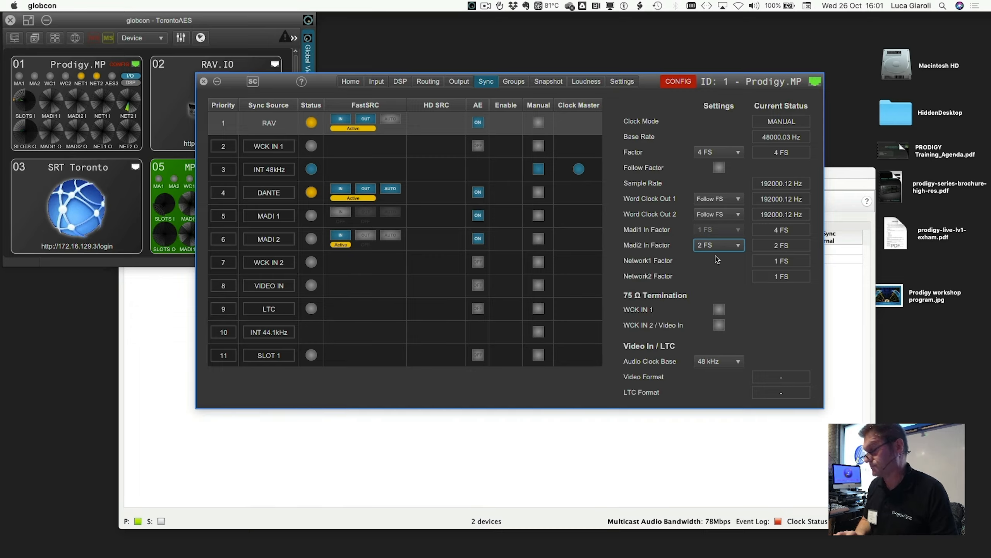
pyautogui.click(715, 245)
pyautogui.click(715, 260)
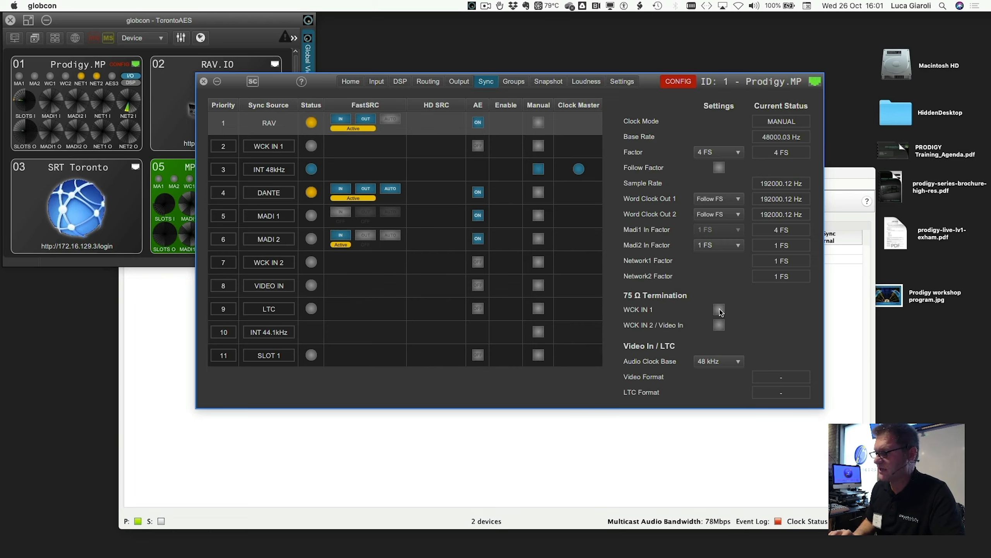
# - Examine the available Audio Clock Base options for Video In / LTC without changing the selection
pyautogui.click(711, 364)
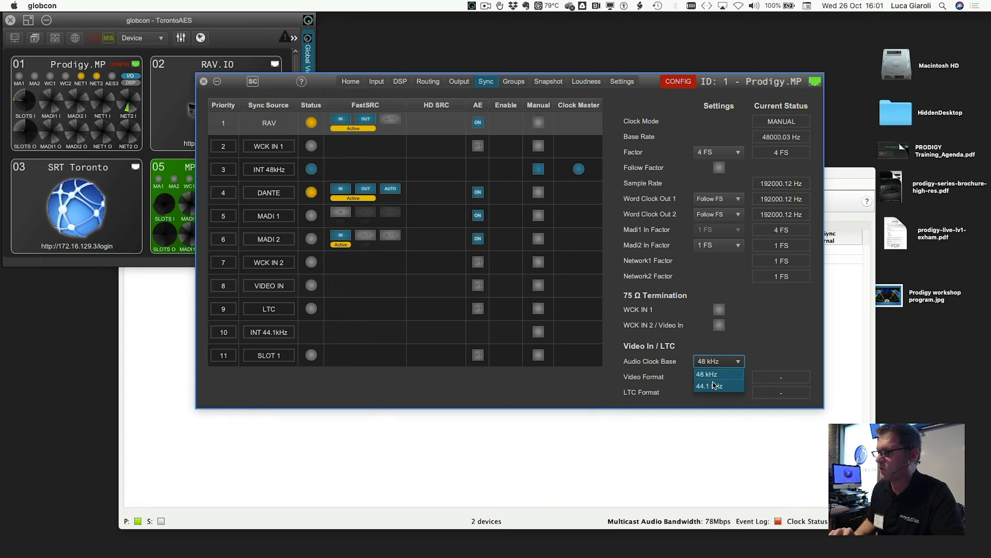
pyautogui.click(716, 347)
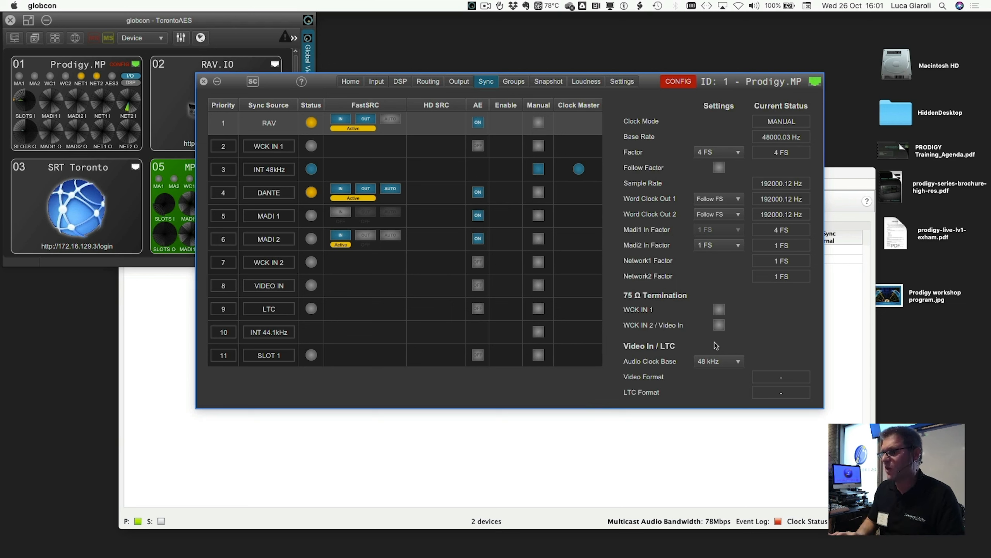
pyautogui.click(712, 362)
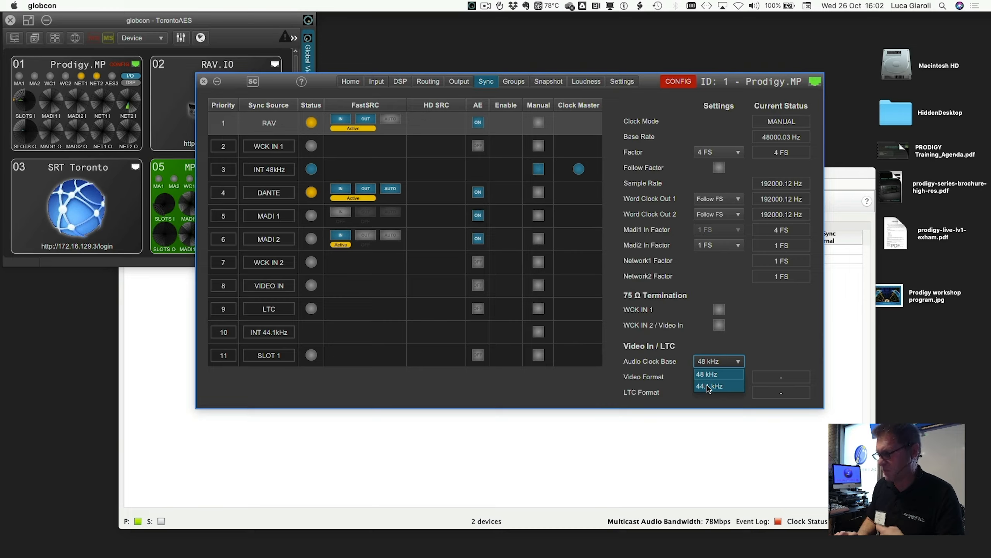
pyautogui.click(714, 350)
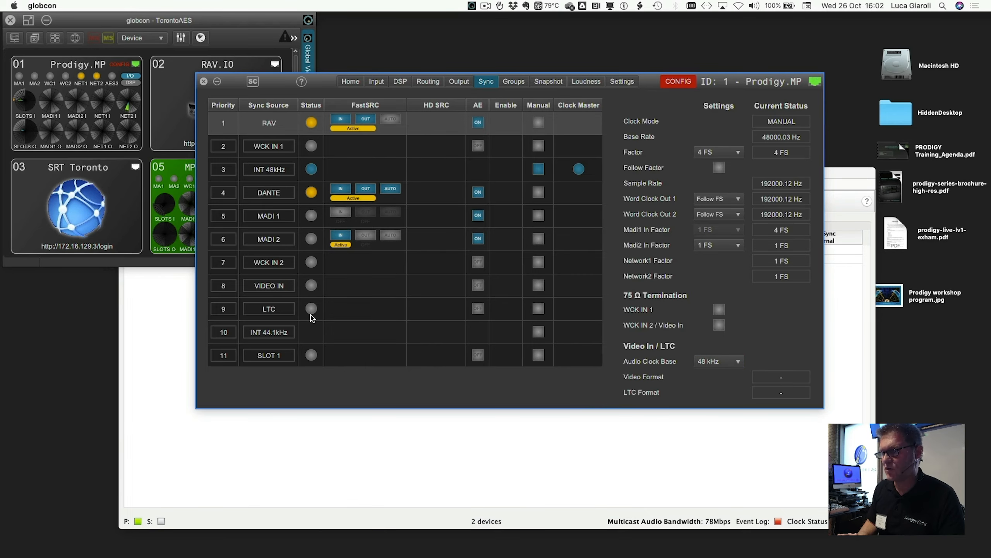
# - Move LTC to priority 11 in the sync source list and set the clock Factor to 1 FS, acknowledging the clock range notice
pyautogui.moveTo(278, 315); pyautogui.dragTo(274, 361)
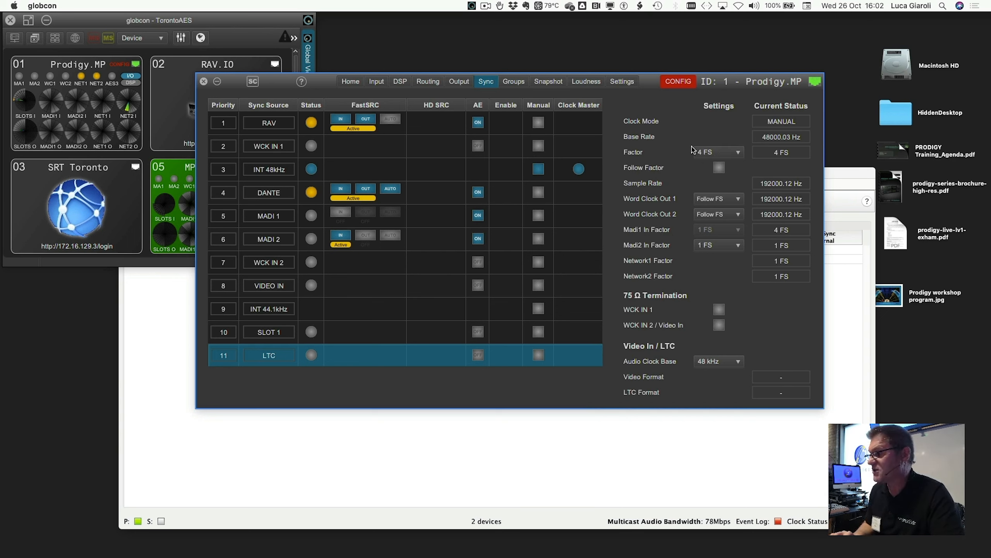
pyautogui.click(707, 153)
pyautogui.click(707, 165)
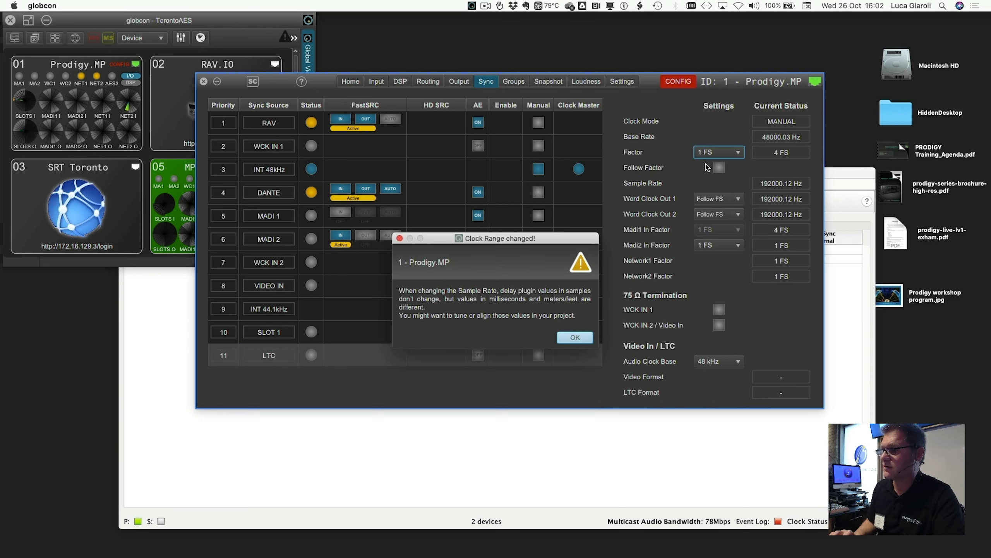
pyautogui.click(575, 337)
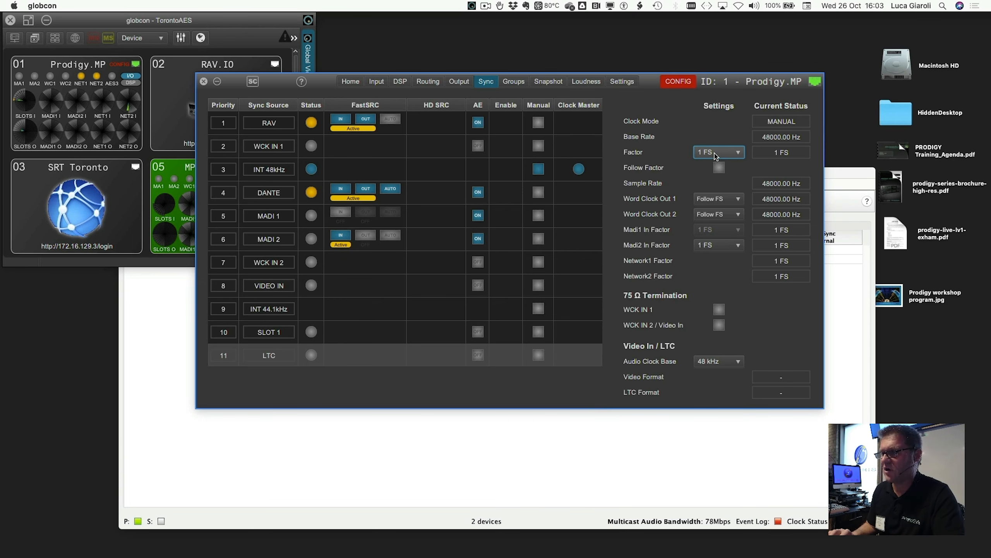
# - Mute all outputs and DSP from the device's home page
pyautogui.click(354, 87)
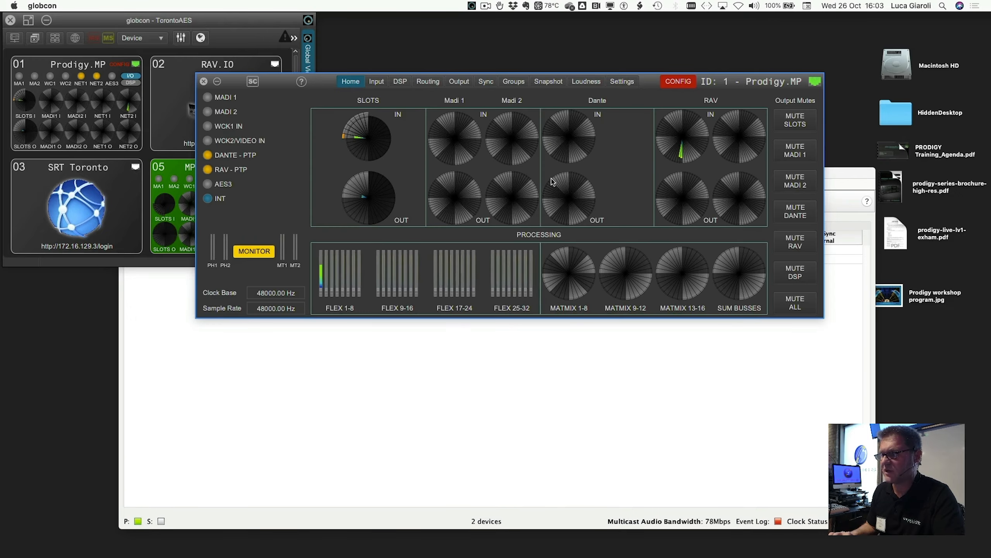
pyautogui.click(787, 304)
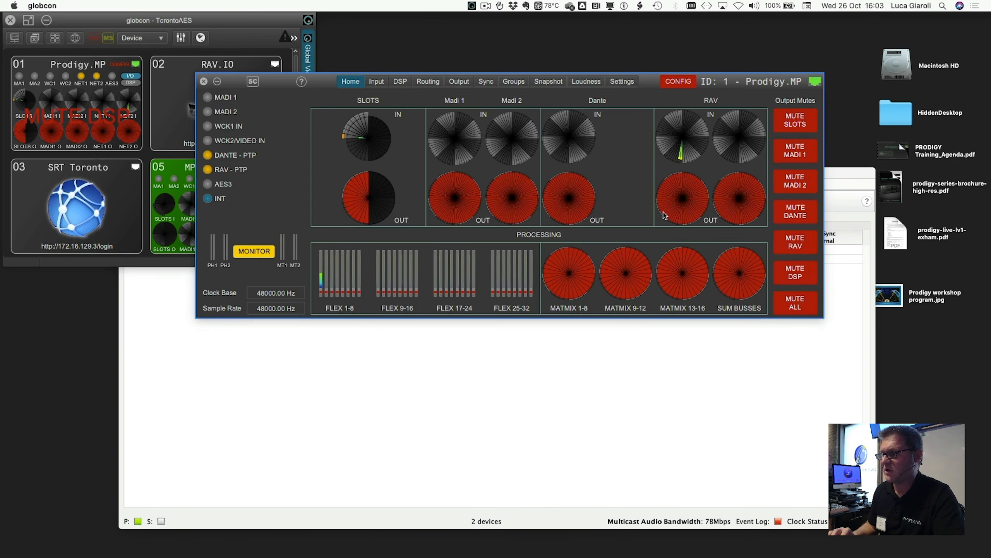
# - Set the clock Factor to 4 FS in the sync settings and return it to 1 FS, acknowledging both clock range notices
pyautogui.click(488, 83)
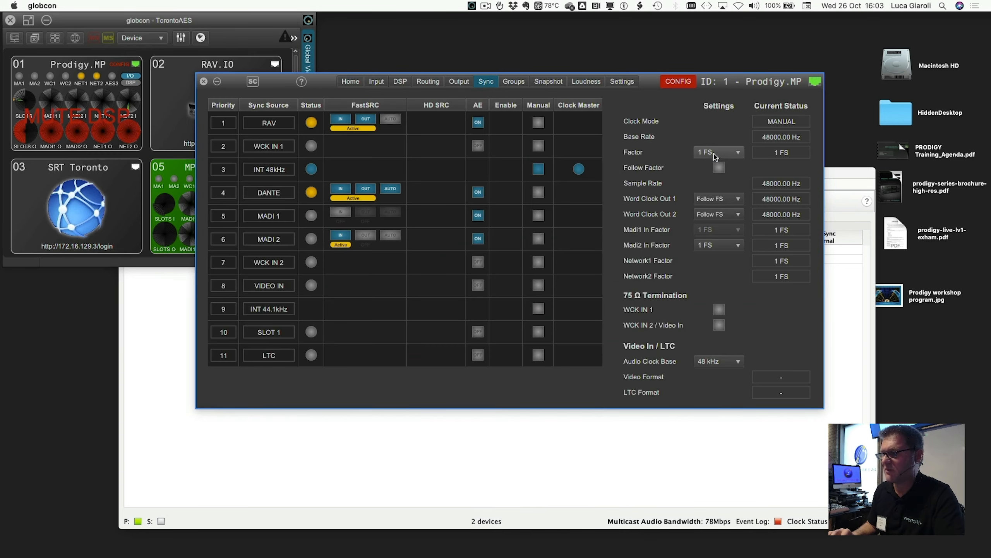
pyautogui.click(717, 152)
pyautogui.click(709, 189)
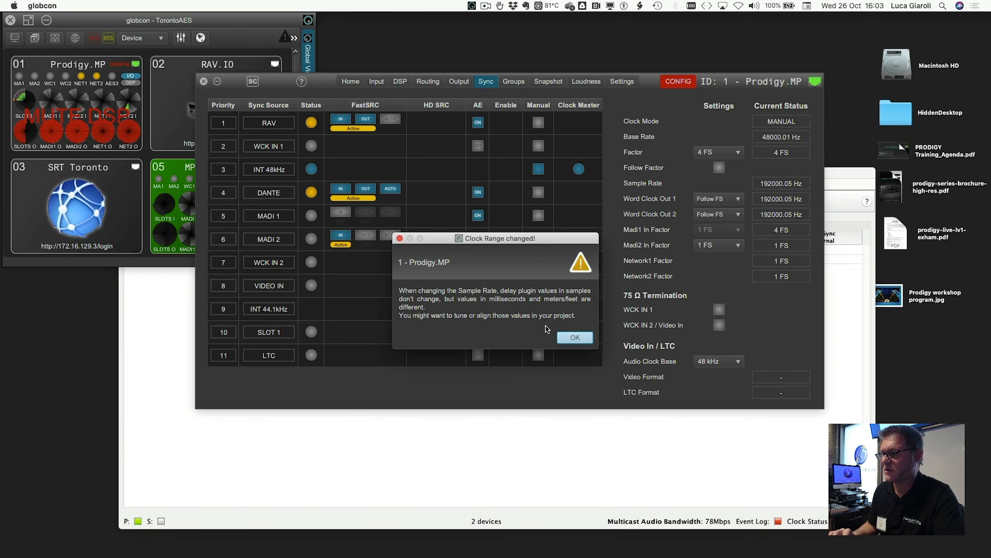
pyautogui.click(575, 337)
pyautogui.click(716, 152)
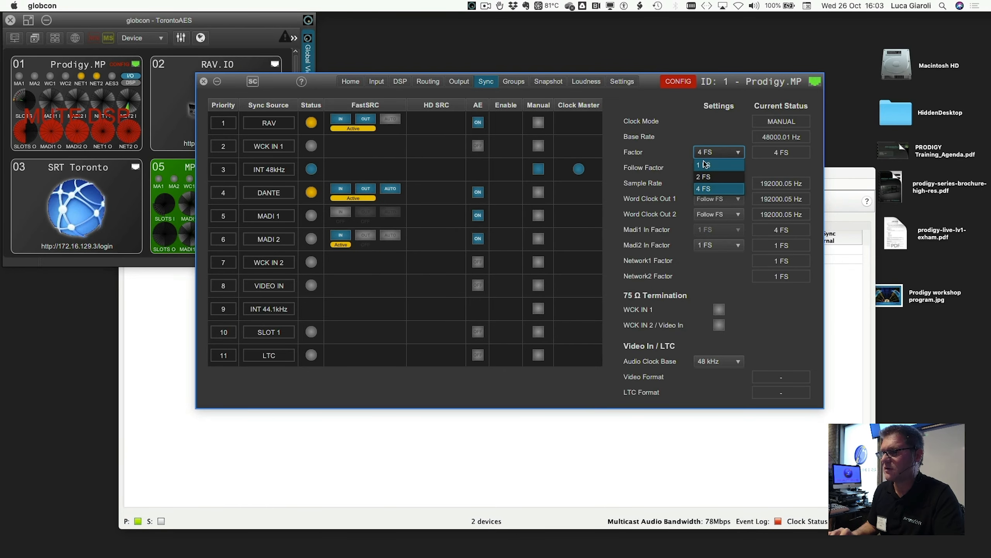
pyautogui.click(707, 162)
pyautogui.click(576, 336)
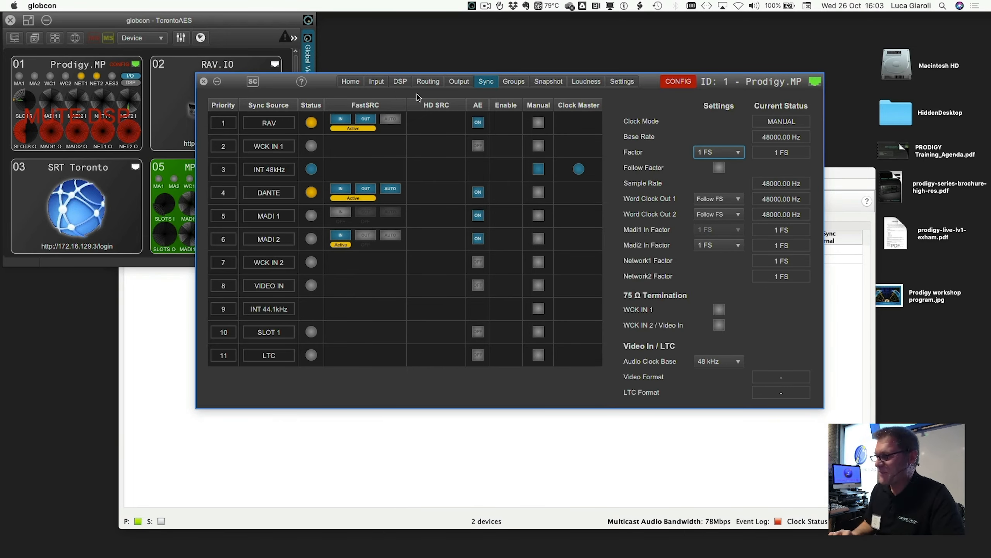
# - Release the global mute on all outputs and DSP from the device's home page
pyautogui.click(357, 82)
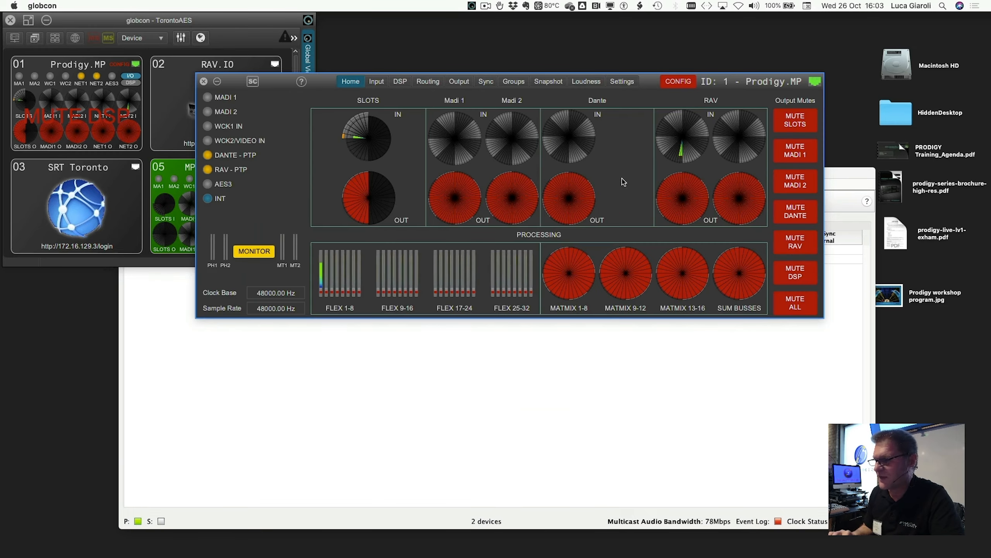
pyautogui.click(795, 303)
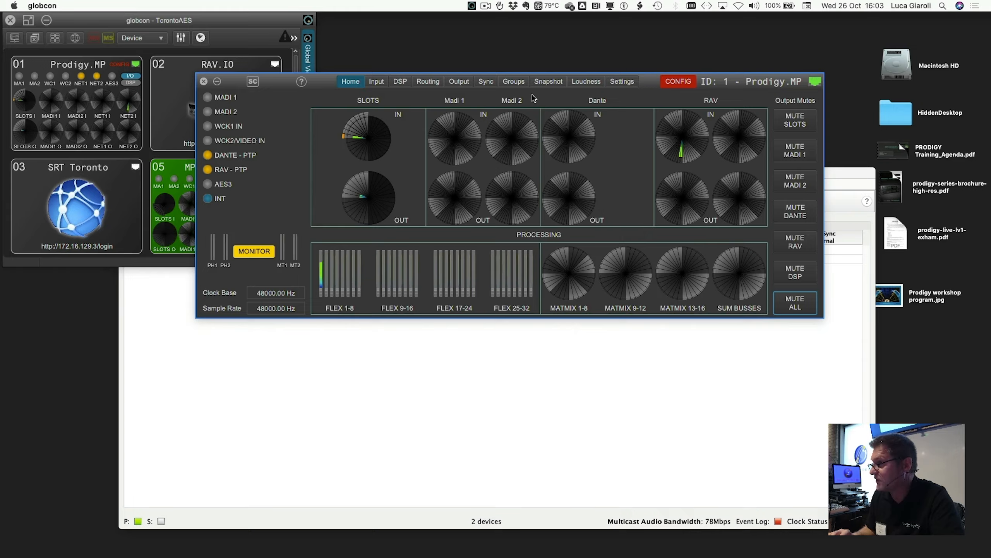
# - Open the device's DSP page on the Flex Channels view
pyautogui.click(400, 82)
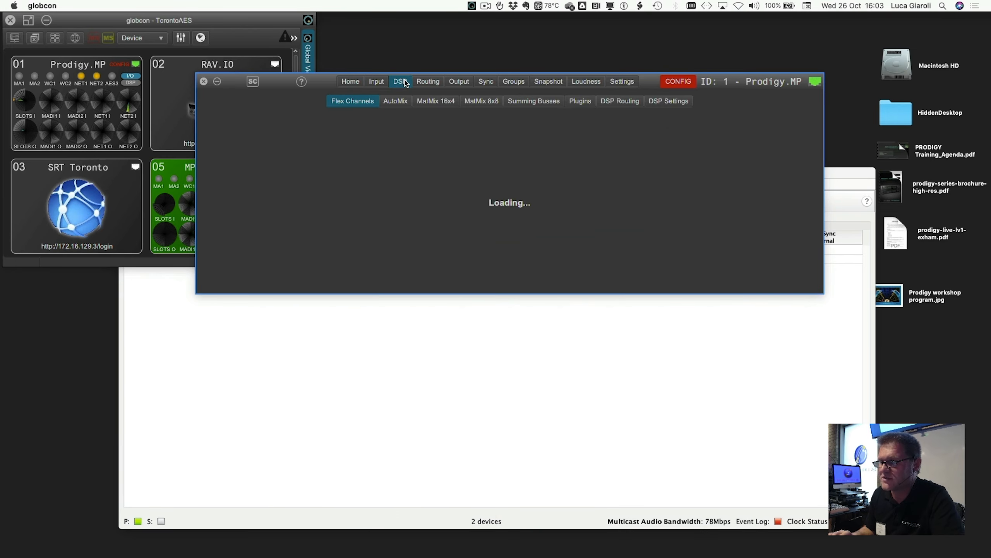